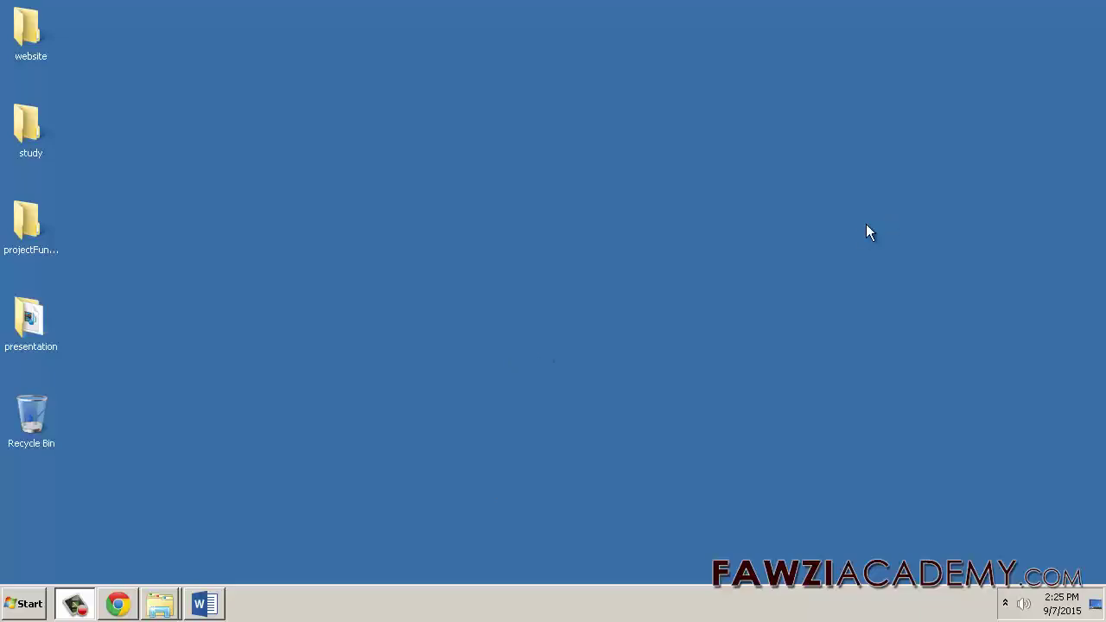
- Apply Heading 1 to the Ethical Hacking title and the Foundation for Ethical Hacking line
{"action": "left_click", "coordinate": [205, 606]}
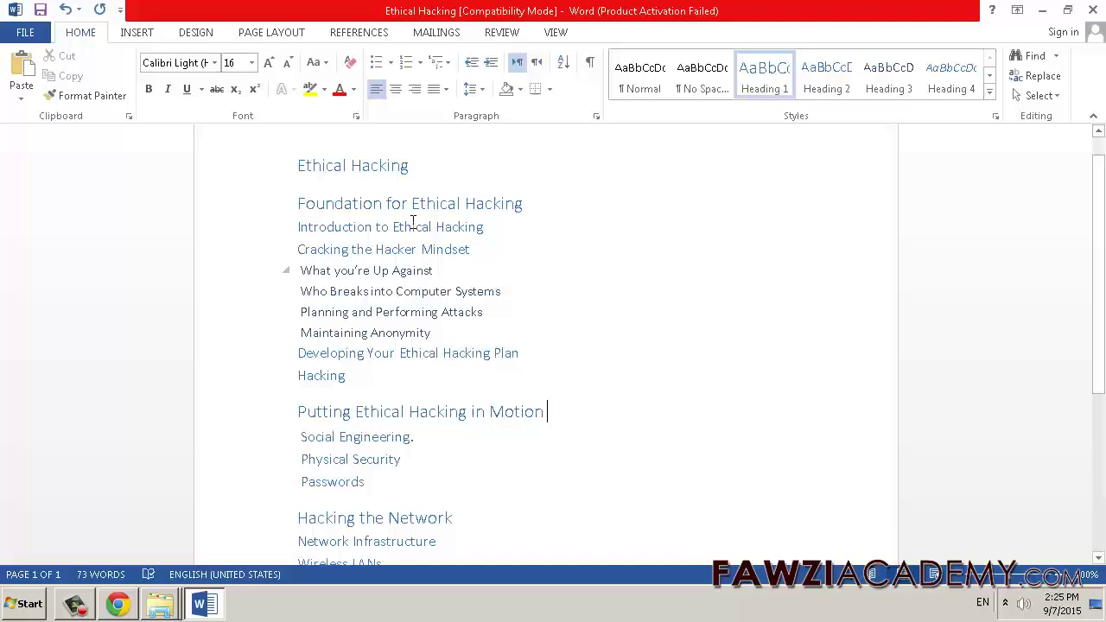
{"action": "mouse_move", "coordinate": [308, 166]}
{"action": "left_click_drag", "start_coordinate": [302, 166], "coordinate": [397, 166]}
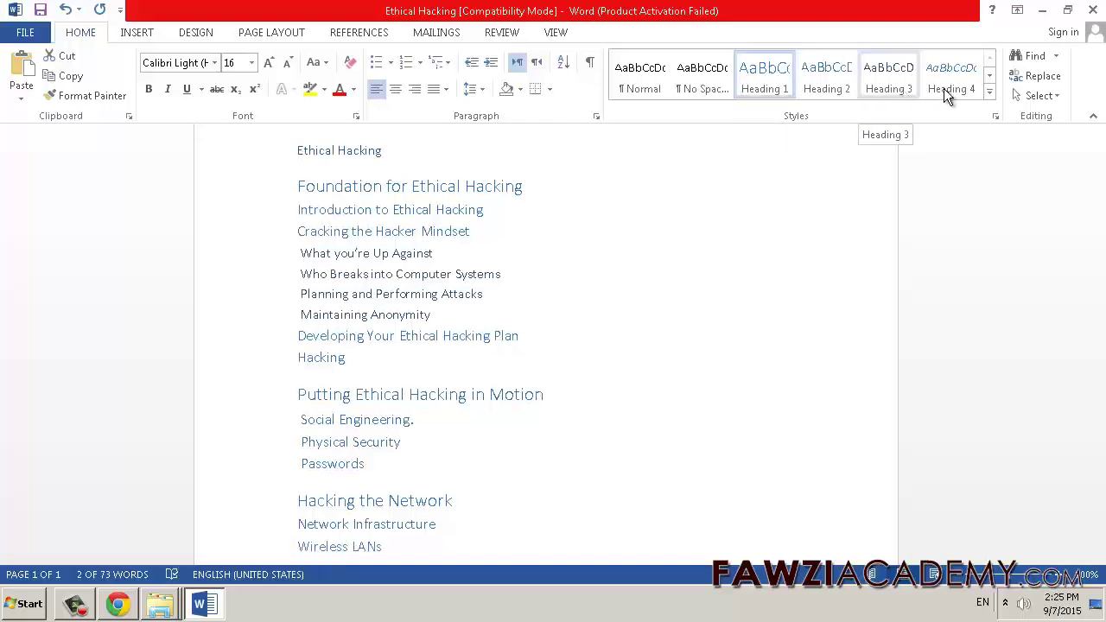
{"action": "left_click", "coordinate": [760, 82]}
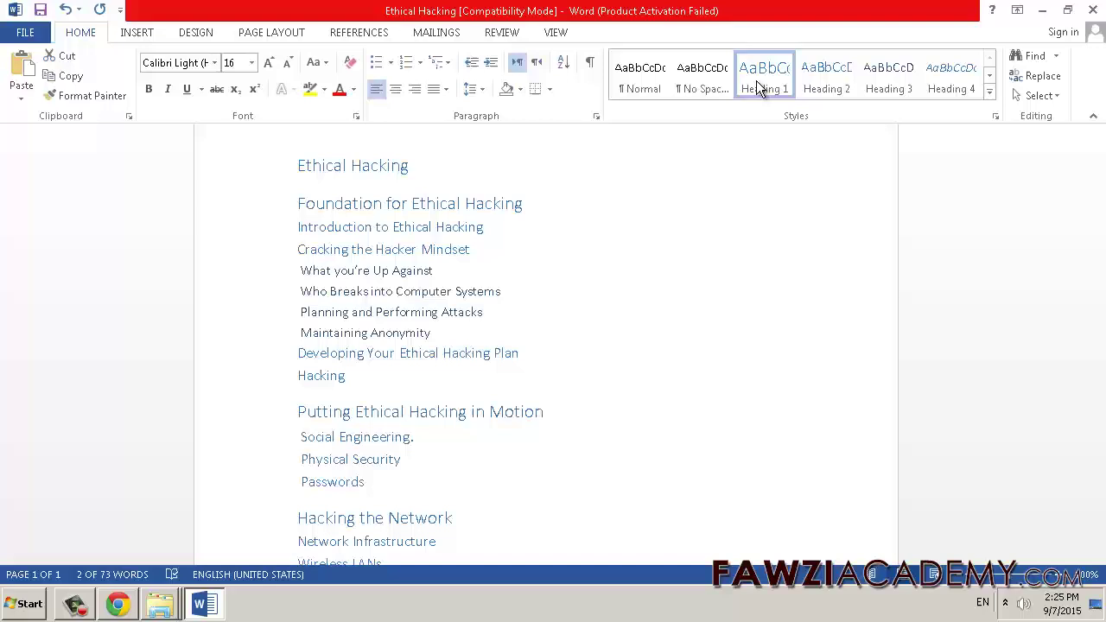
{"action": "triple_click", "coordinate": [303, 177]}
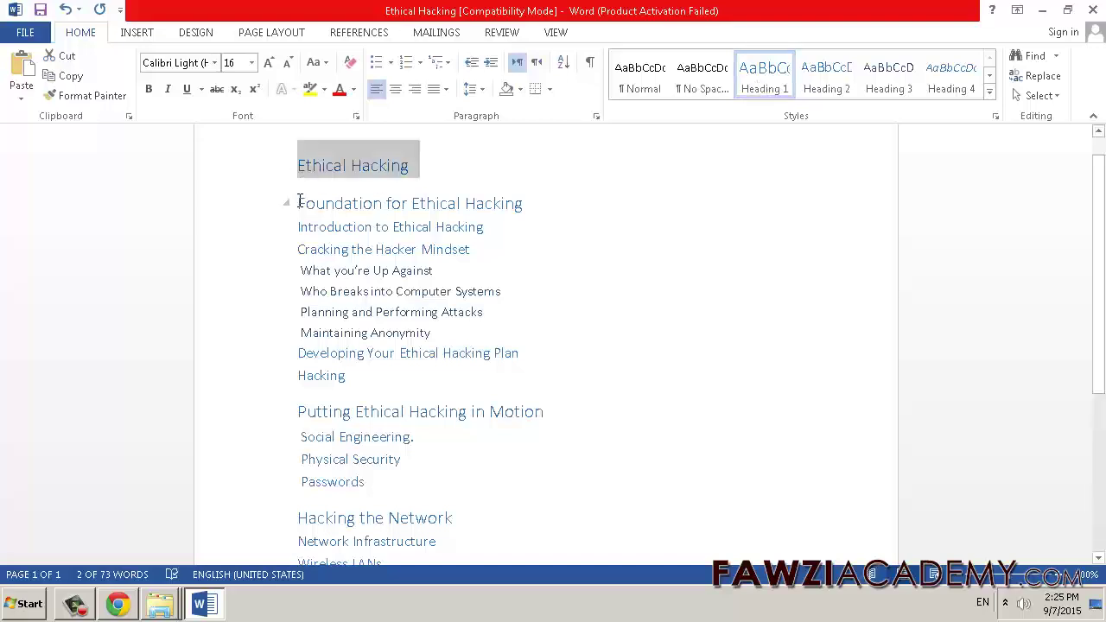
{"action": "left_click", "coordinate": [299, 203]}
{"action": "triple_click", "coordinate": [485, 209]}
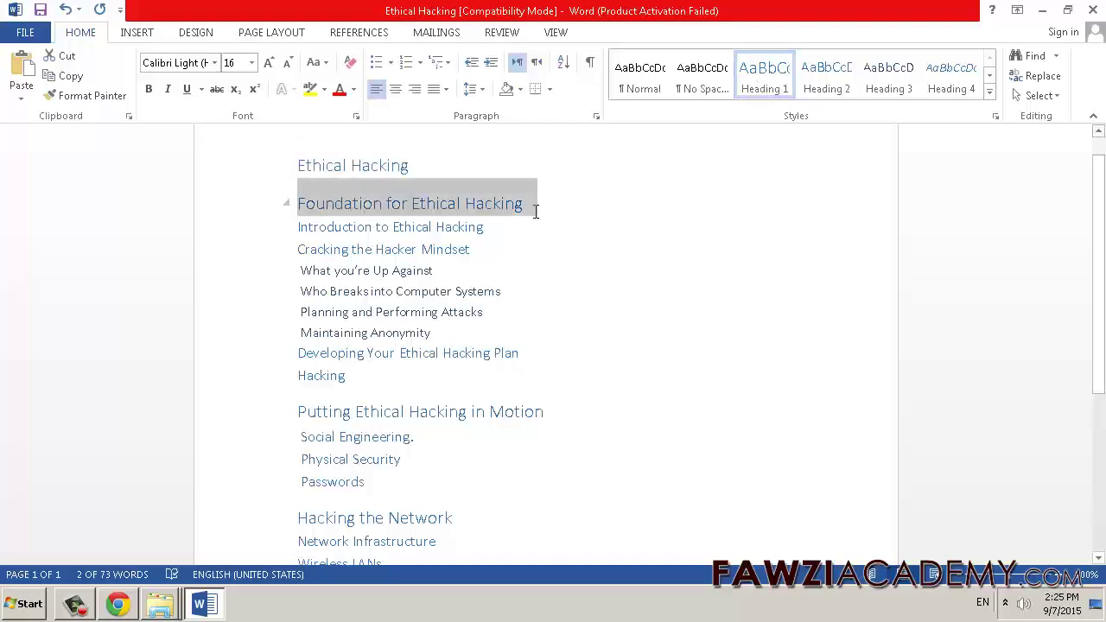
{"action": "left_click", "coordinate": [765, 84]}
- Make Introduction to Ethical Hacking a Heading 2, show the Styles pane, and select Cracking the Hacker Mindset
{"action": "left_click_drag", "start_coordinate": [301, 228], "coordinate": [492, 227]}
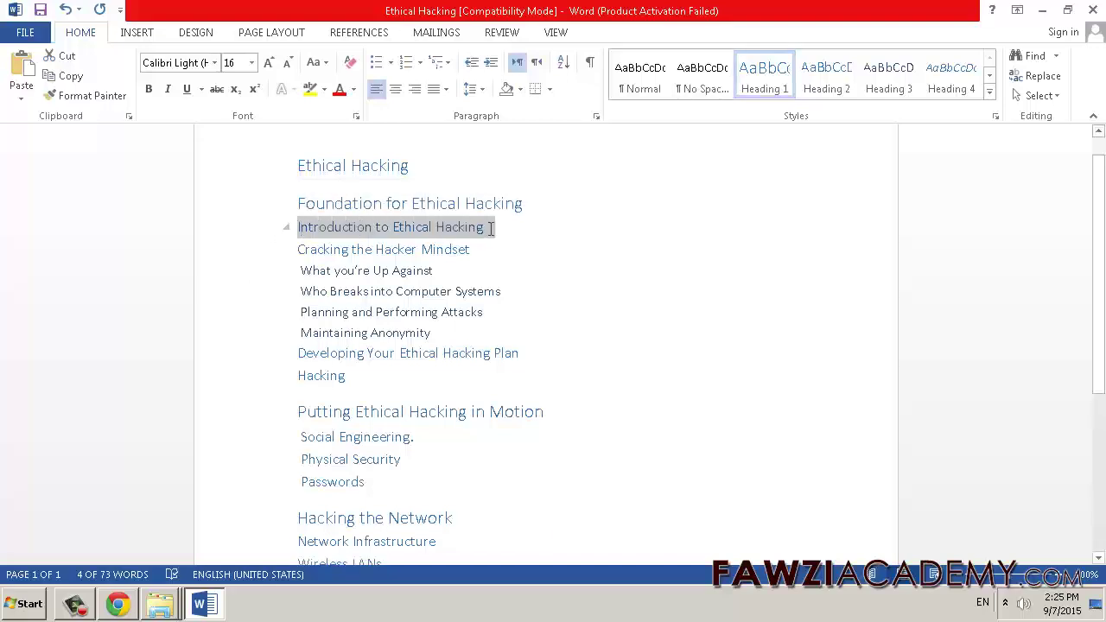
{"action": "left_click", "coordinate": [835, 74]}
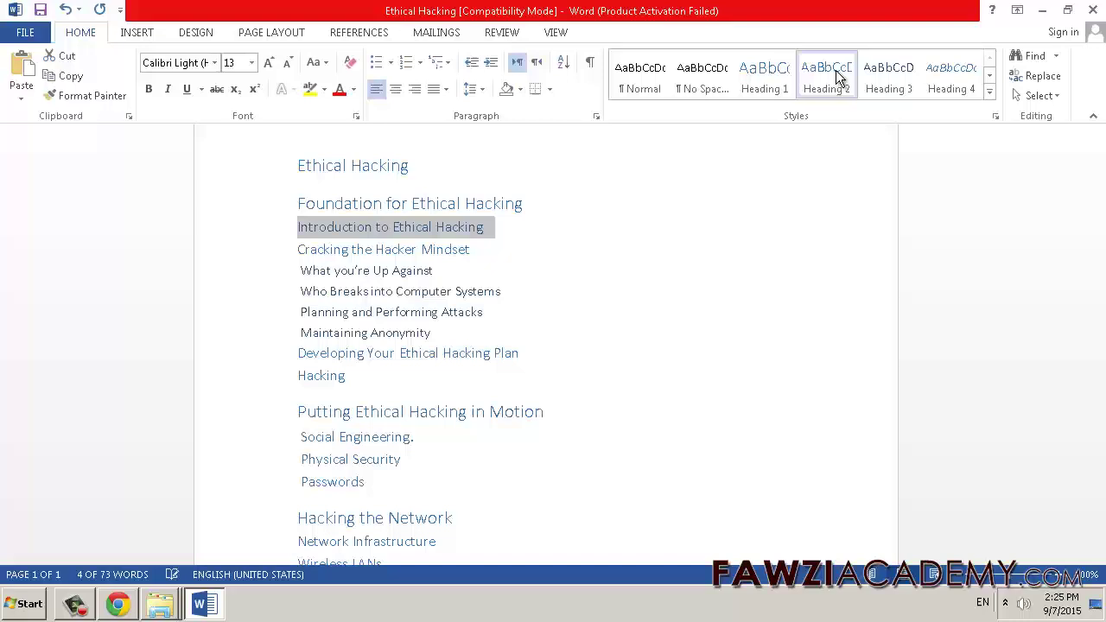
{"action": "left_click", "coordinate": [991, 95]}
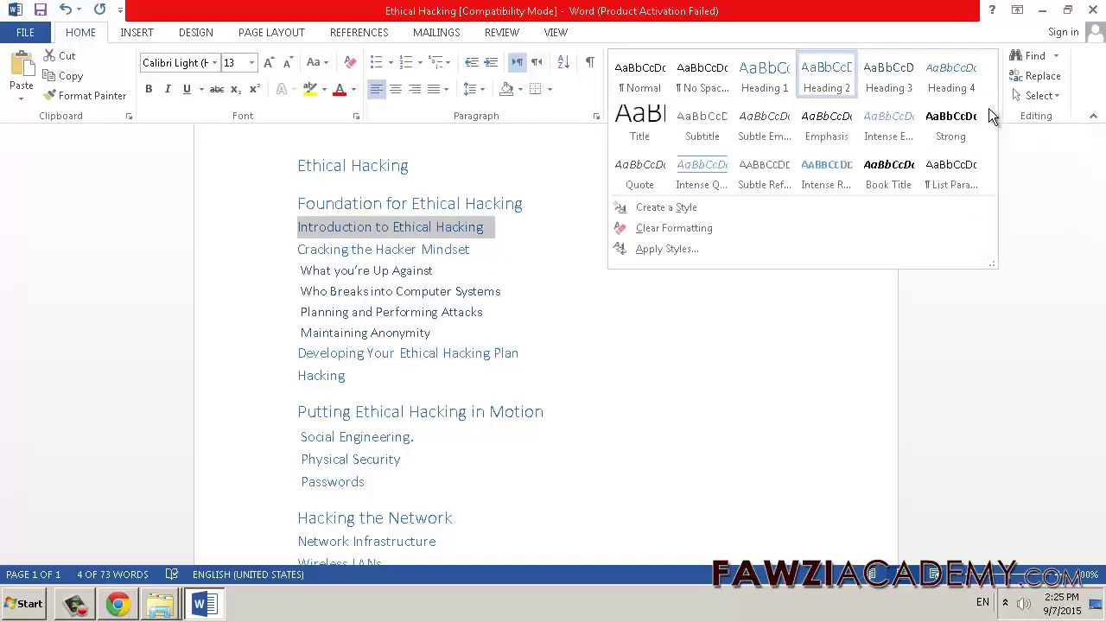
{"action": "left_click", "coordinate": [1013, 146]}
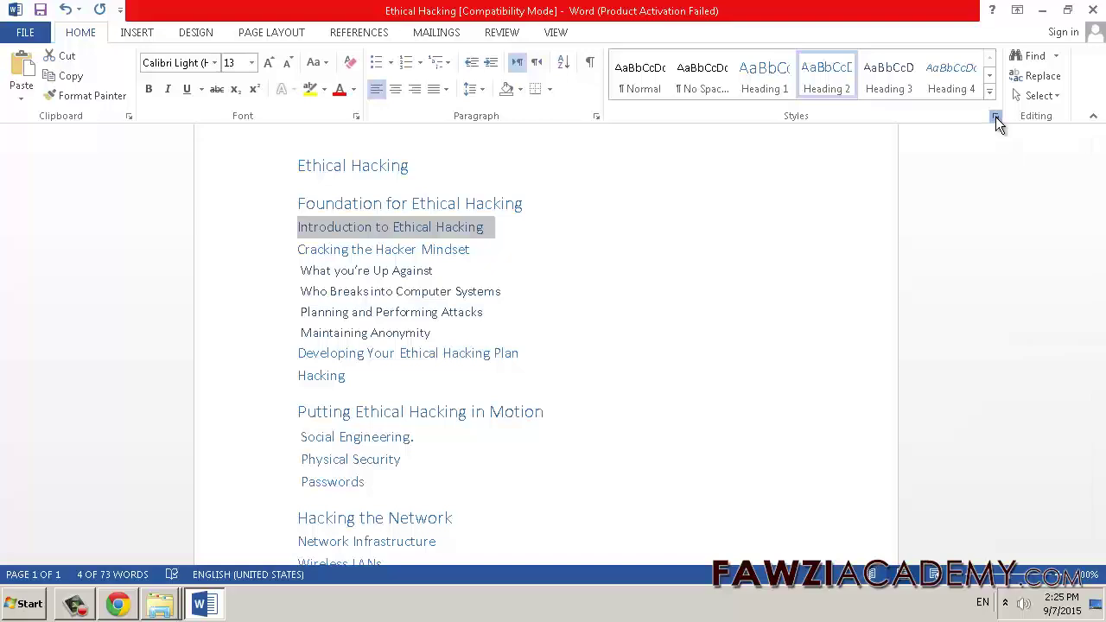
{"action": "left_click", "coordinate": [996, 116]}
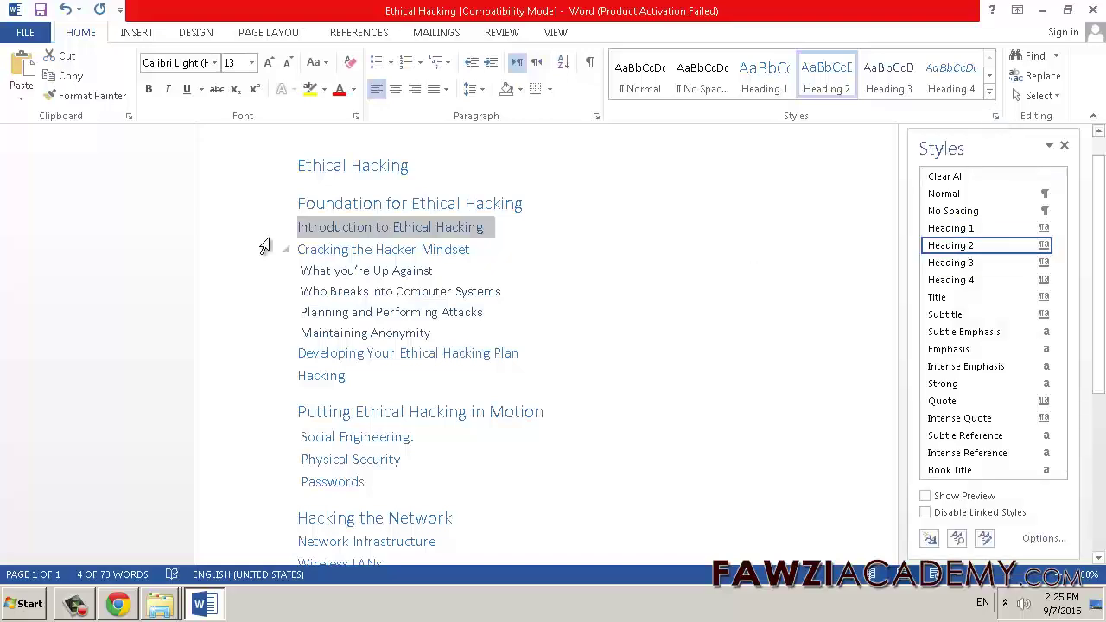
{"action": "left_click", "coordinate": [297, 249]}
{"action": "left_click_drag", "start_coordinate": [297, 249], "coordinate": [458, 248]}
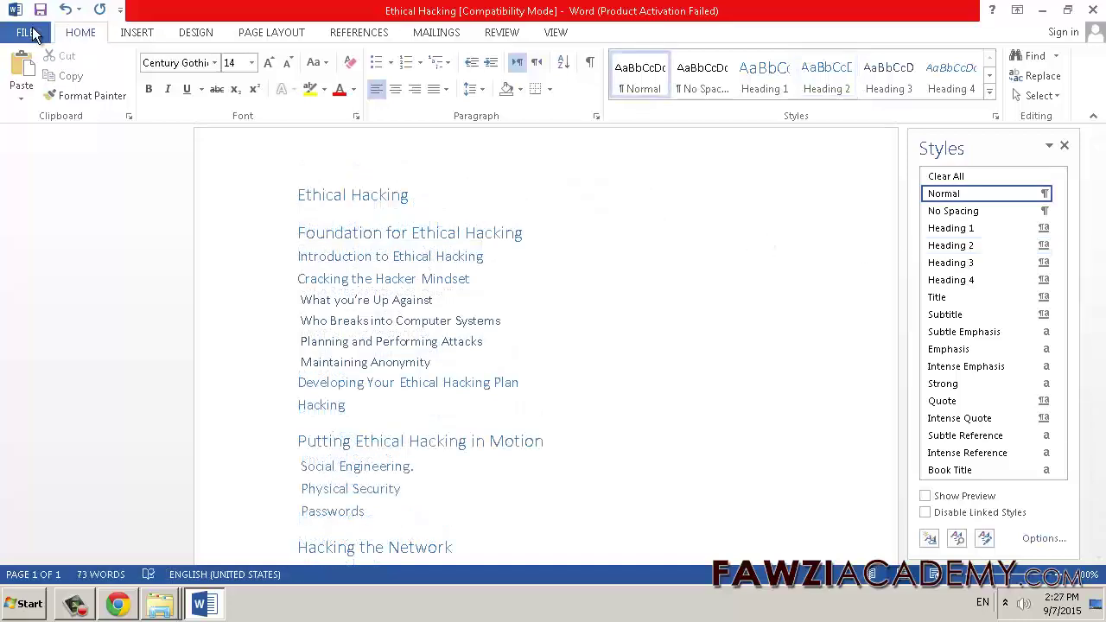
- Save the document as Ethical Hacking, Rich Text Format (.rtf), in the fawziacademy folder
{"action": "left_click", "coordinate": [27, 32]}
{"action": "left_click", "coordinate": [31, 204]}
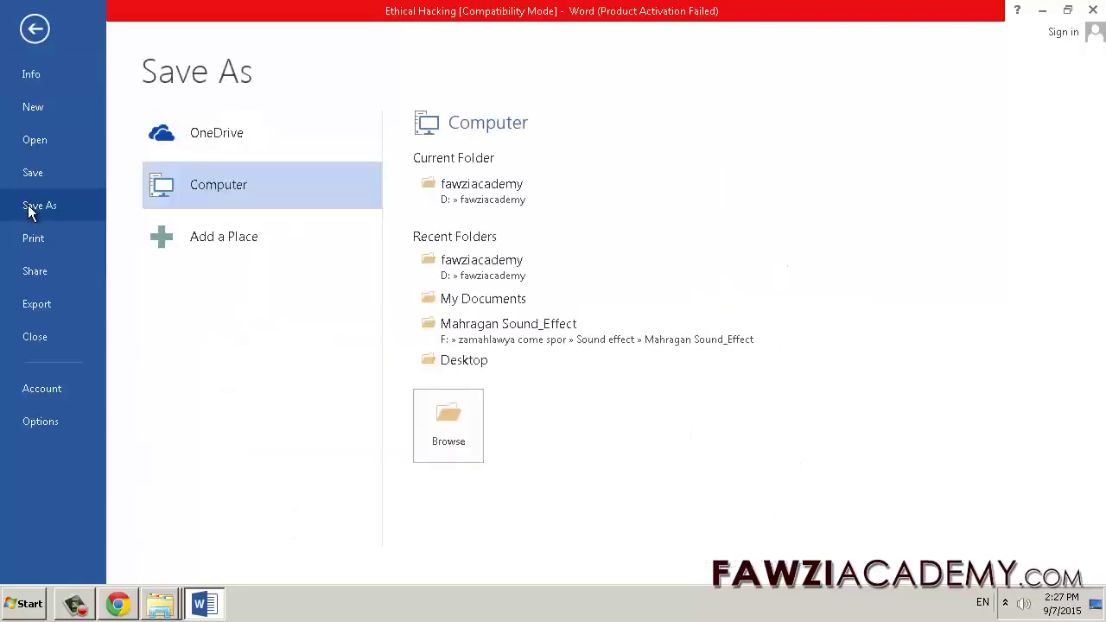
{"action": "left_click", "coordinate": [464, 195]}
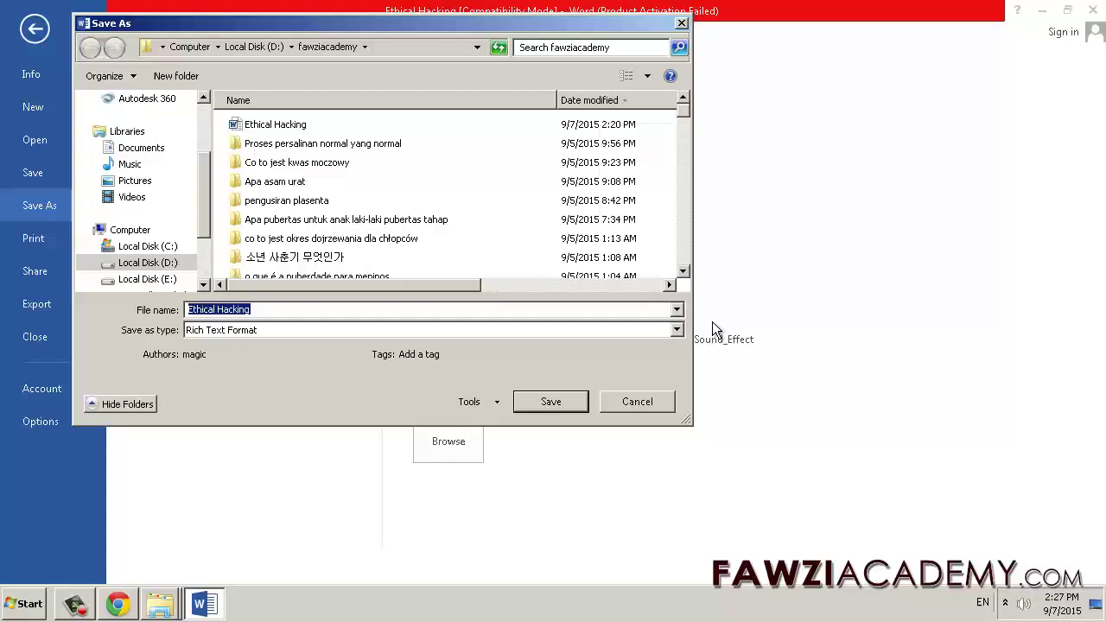
{"action": "left_click", "coordinate": [567, 331]}
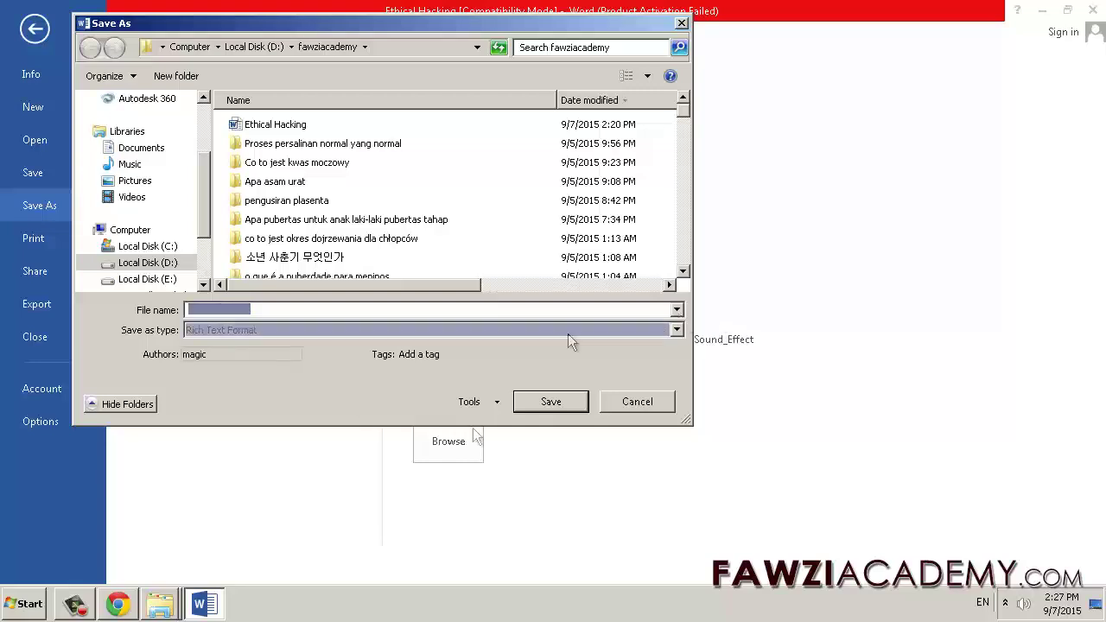
{"action": "left_click", "coordinate": [546, 401]}
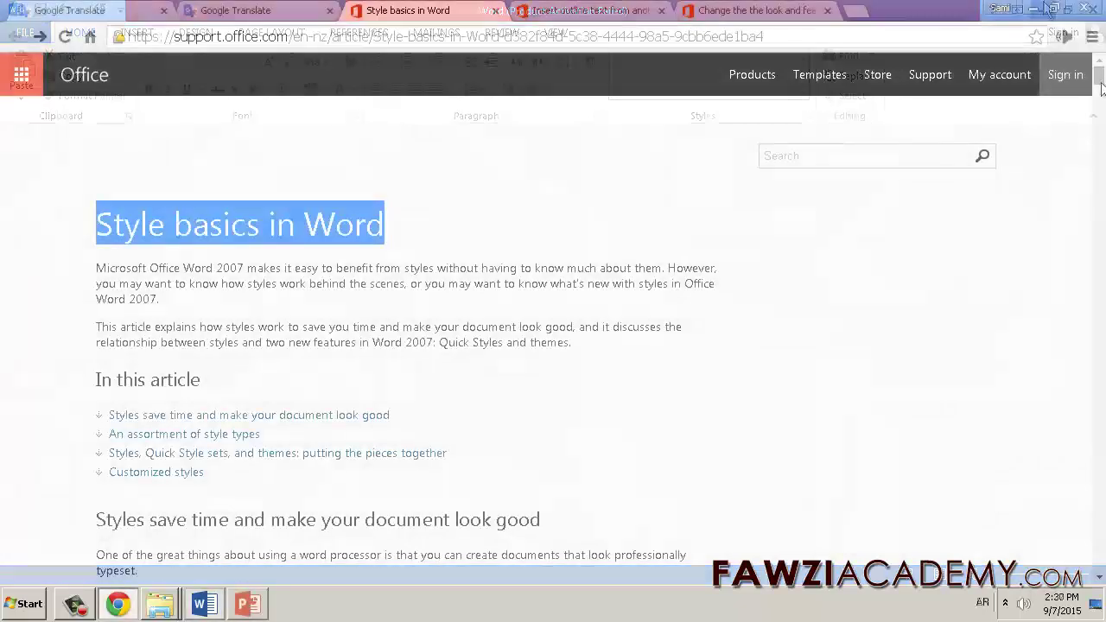
- Scroll the Style basics in Word article down to its heading styles section
{"action": "scroll", "coordinate": [644, 350], "scroll_direction": "down", "scroll_amount": 4}
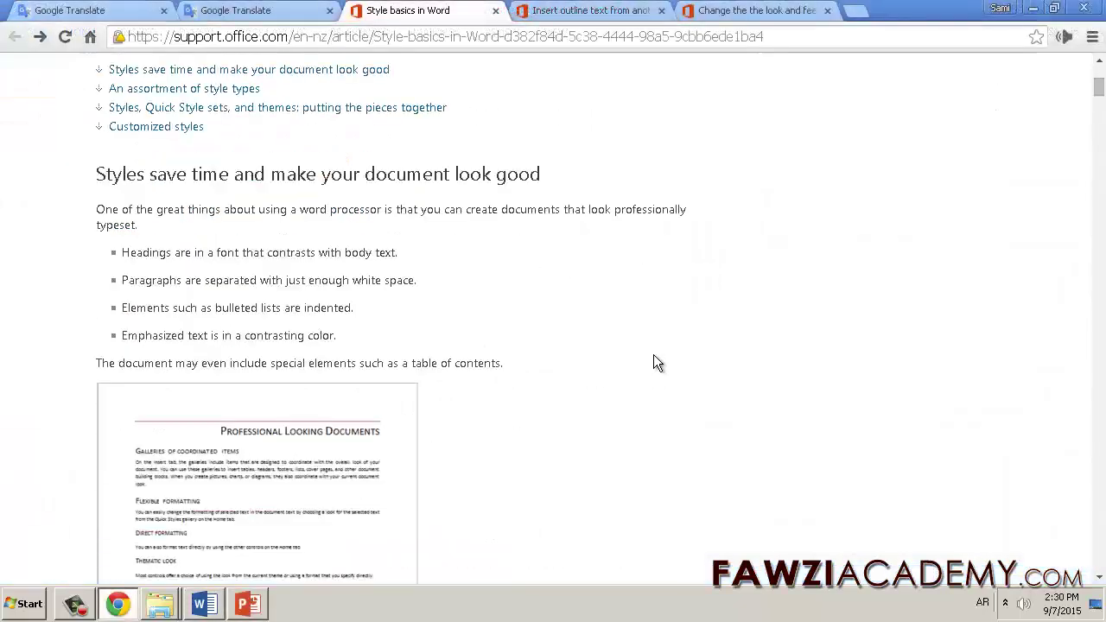
{"action": "scroll", "coordinate": [653, 363], "scroll_direction": "down", "scroll_amount": 4}
{"action": "scroll", "coordinate": [654, 363], "scroll_direction": "down", "scroll_amount": 4}
{"action": "scroll", "coordinate": [727, 357], "scroll_direction": "down", "scroll_amount": 3}
{"action": "scroll", "coordinate": [727, 357], "scroll_direction": "down", "scroll_amount": 2}
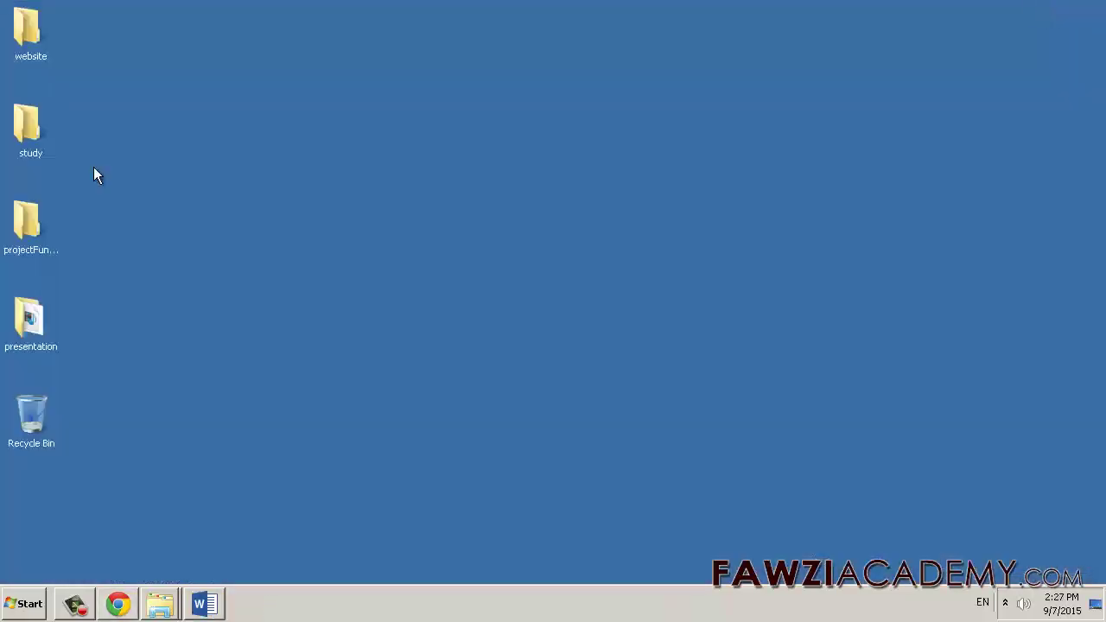
{"action": "mouse_move", "coordinate": [160, 603]}
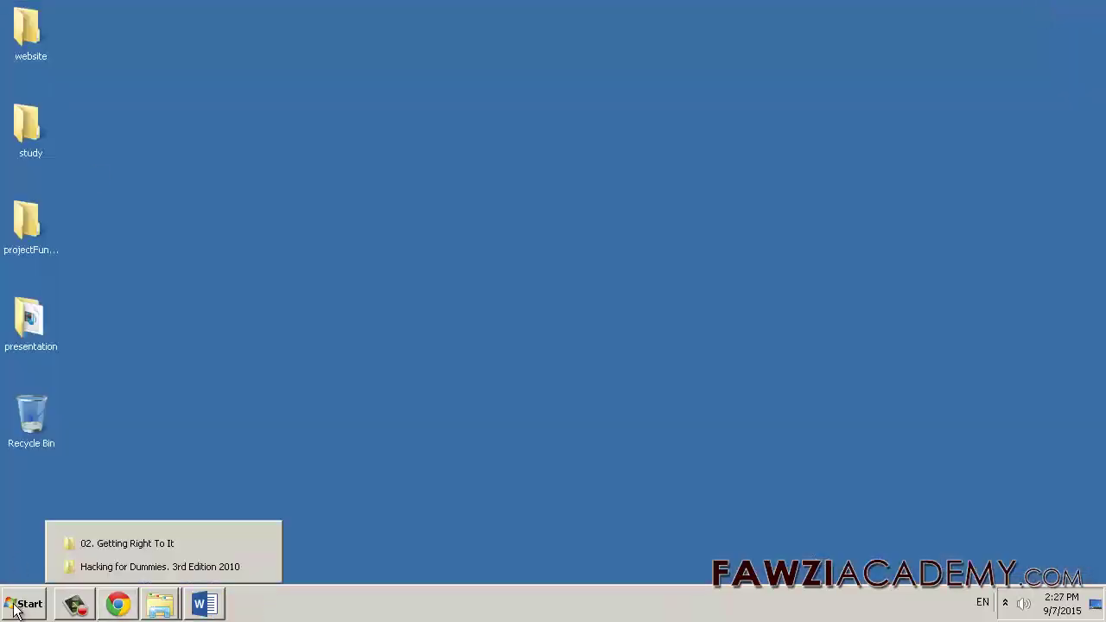
- Launch PowerPoint 2013, create a blank presentation, and show the New Slide layout menu
{"action": "left_click", "coordinate": [13, 610]}
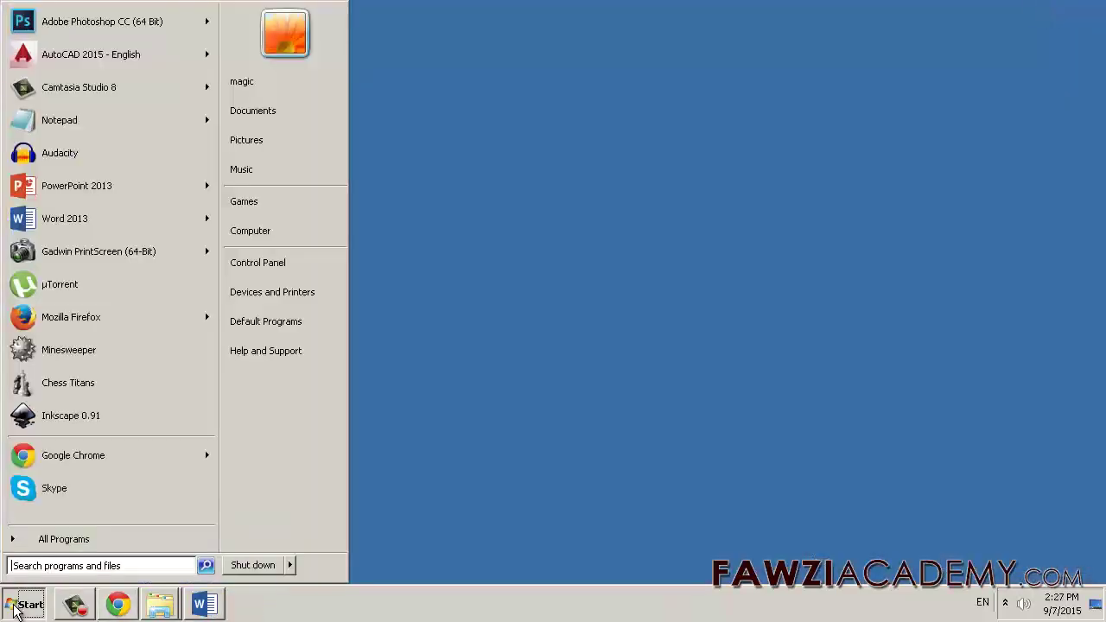
{"action": "left_click", "coordinate": [98, 189]}
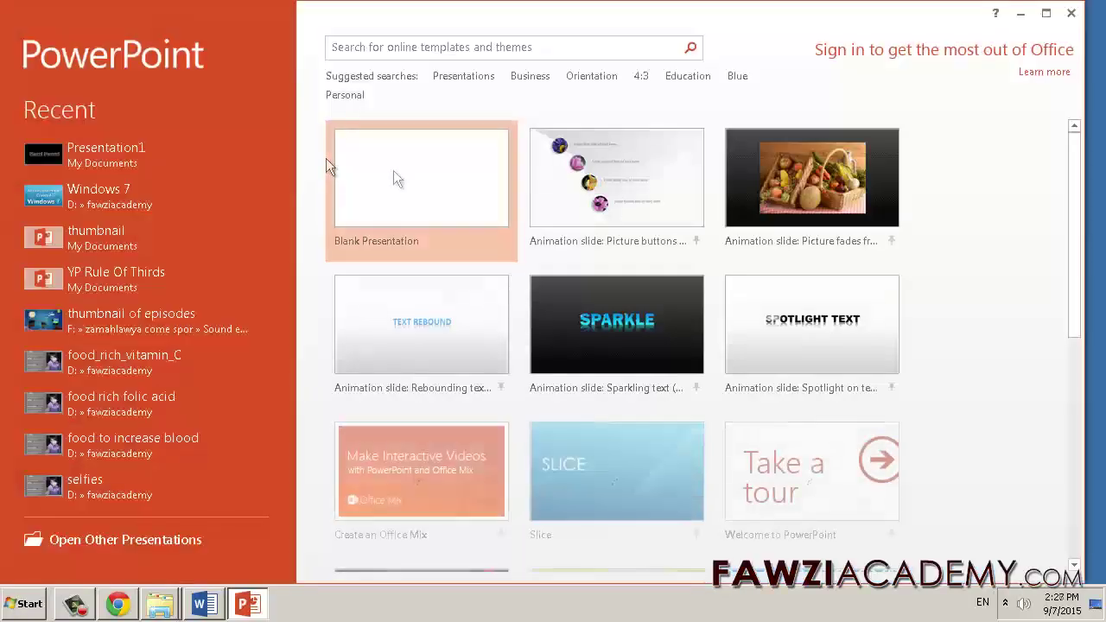
{"action": "left_click", "coordinate": [405, 186]}
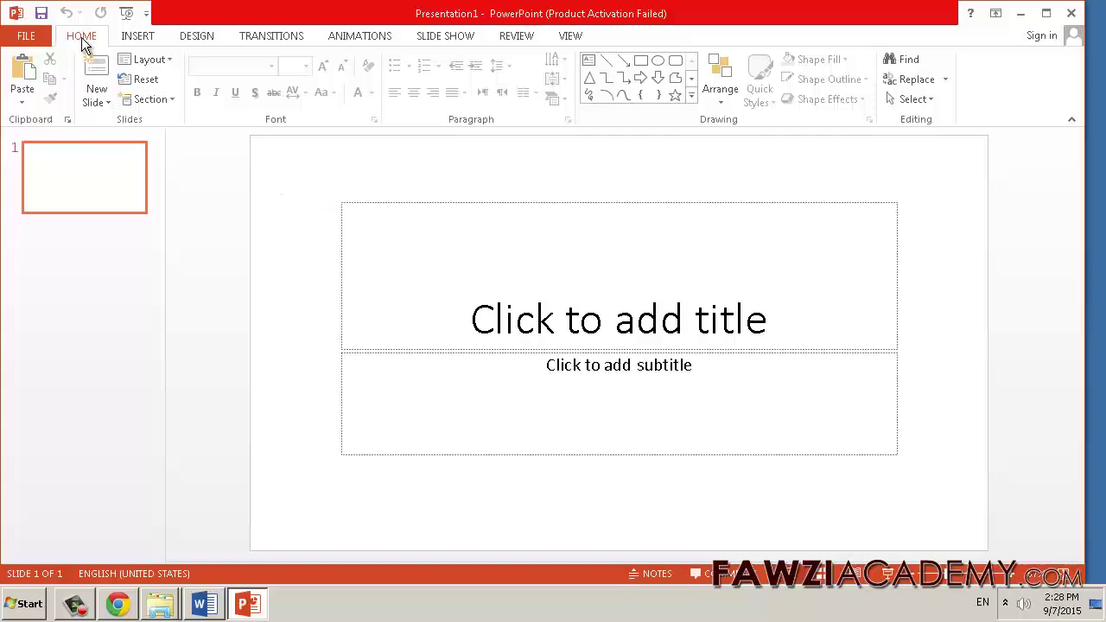
{"action": "left_click", "coordinate": [93, 91]}
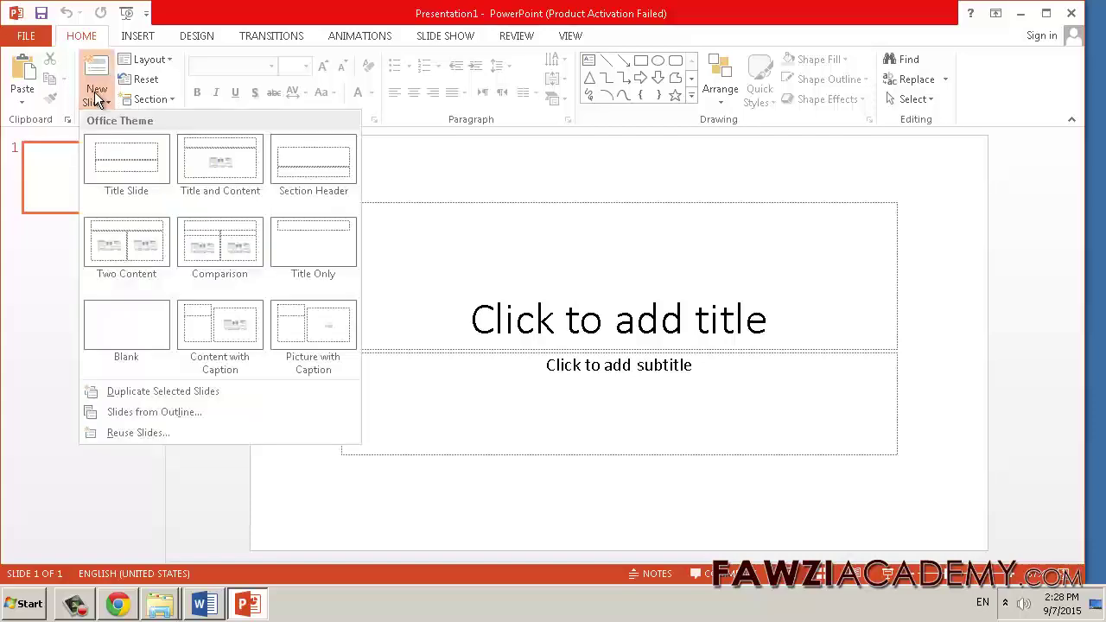
- Insert the newer Ethical Hacking outline file as slides using Slides from Outline
{"action": "left_click", "coordinate": [124, 413]}
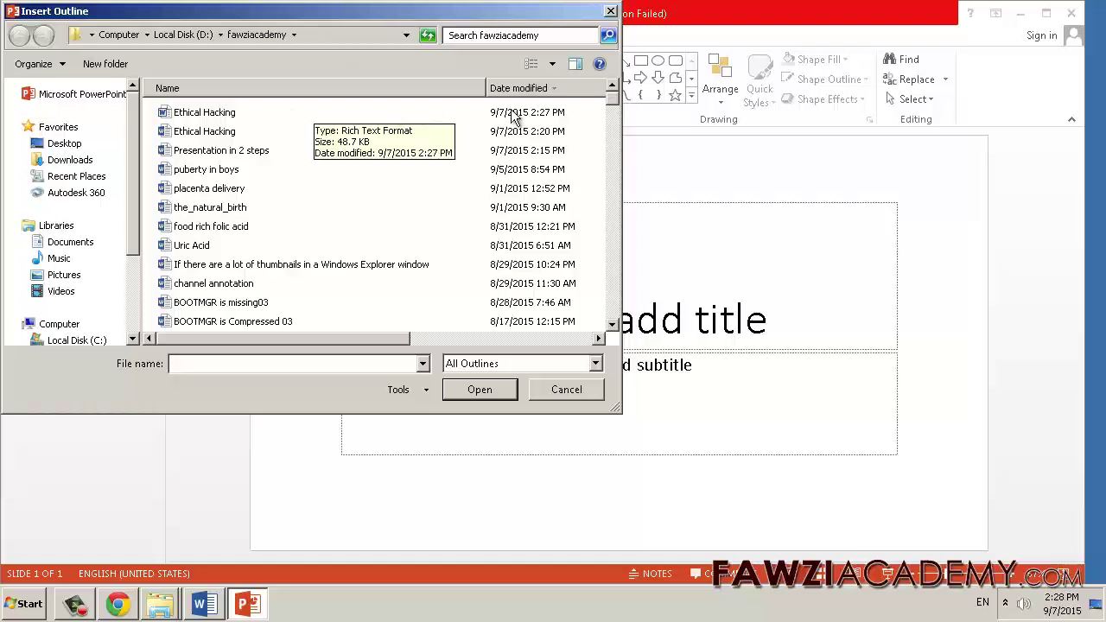
{"action": "left_click", "coordinate": [216, 114]}
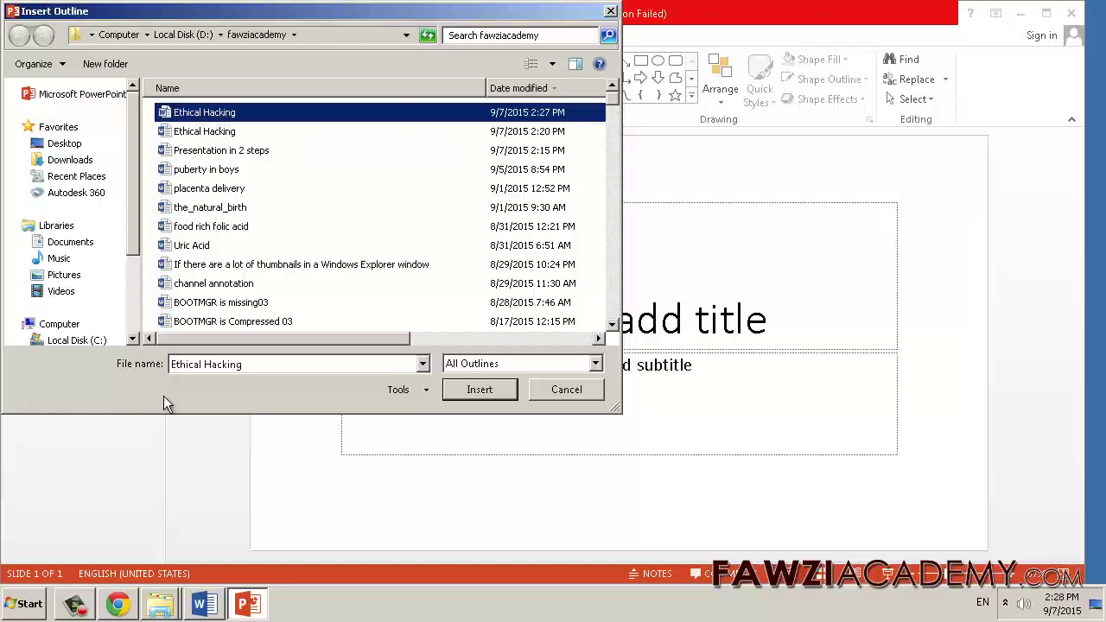
{"action": "left_click", "coordinate": [477, 390]}
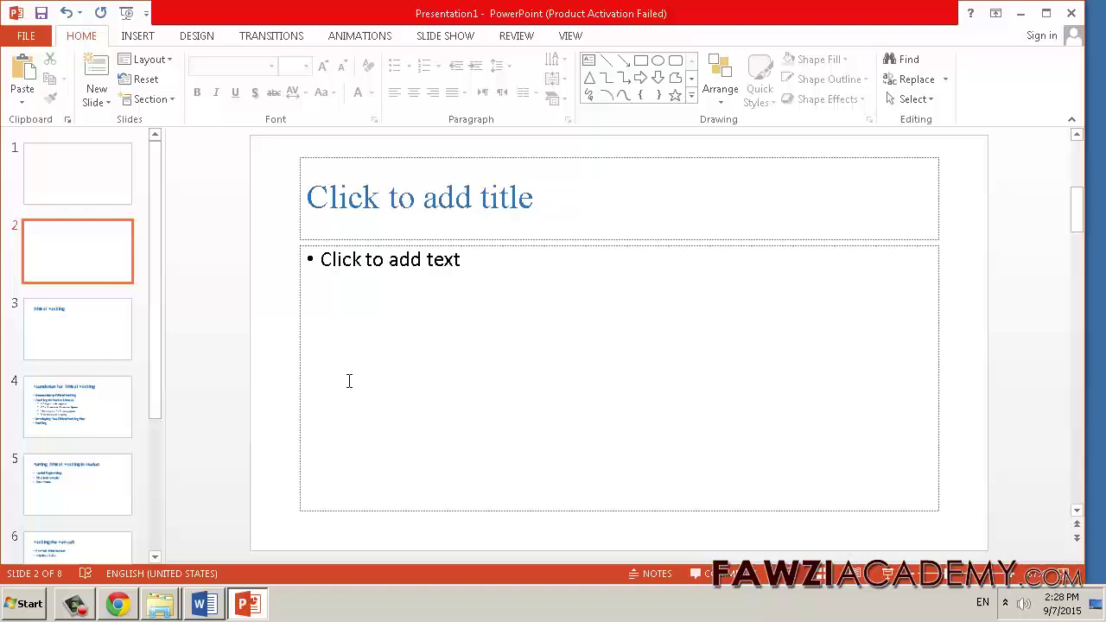
- Delete the two blank leading slides and scroll through the six remaining outline slides
{"action": "left_click", "coordinate": [73, 190]}
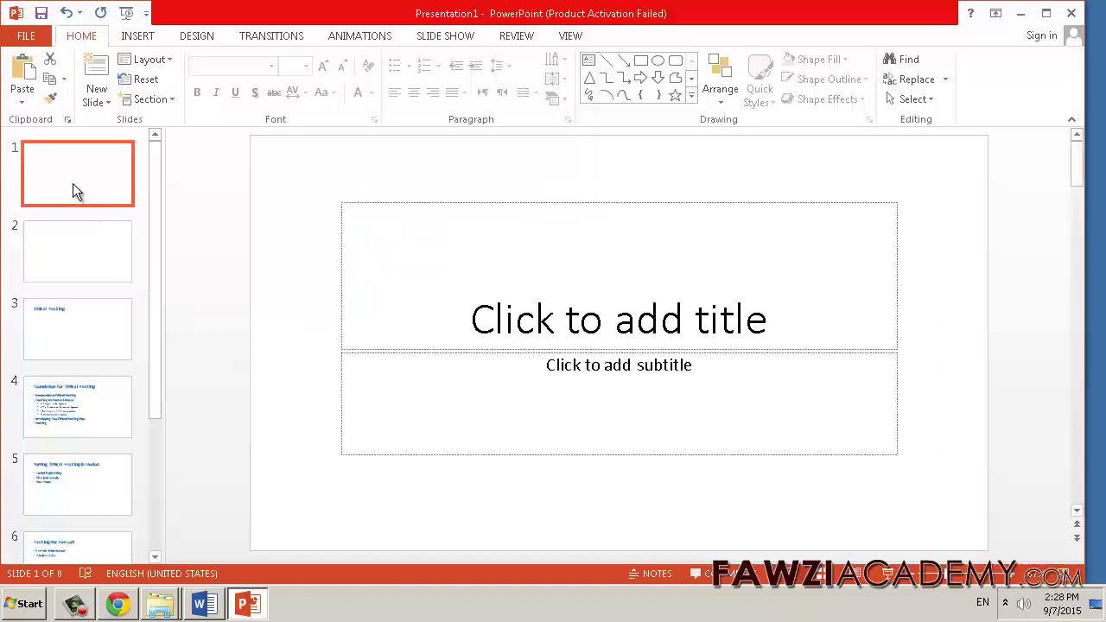
{"action": "key", "text": "Delete"}
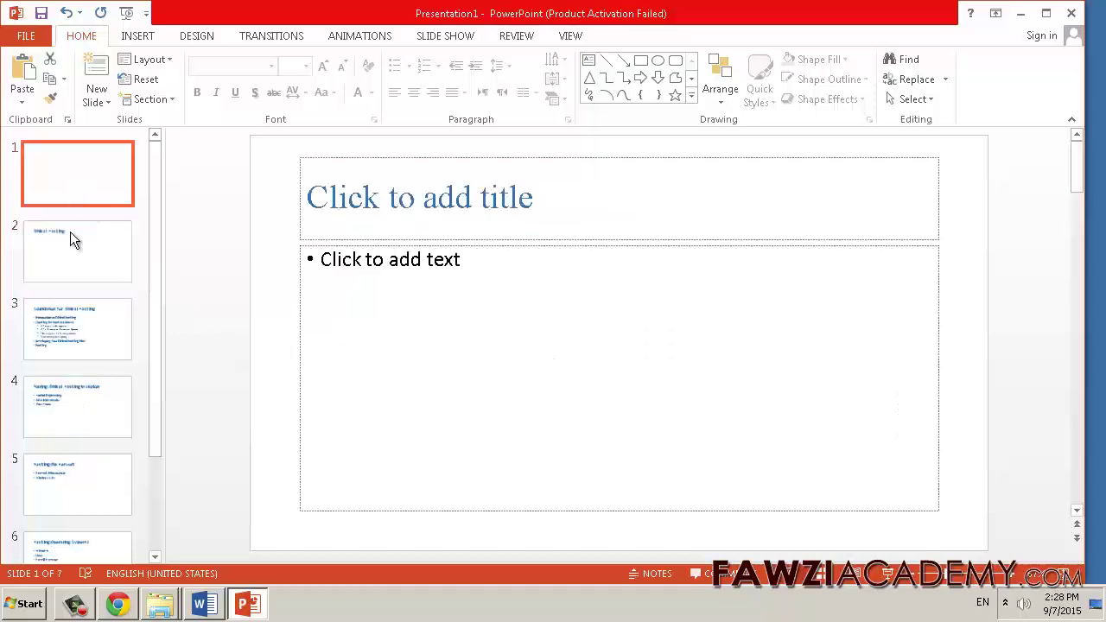
{"action": "key", "text": "Delete"}
{"action": "key", "text": "Down"}
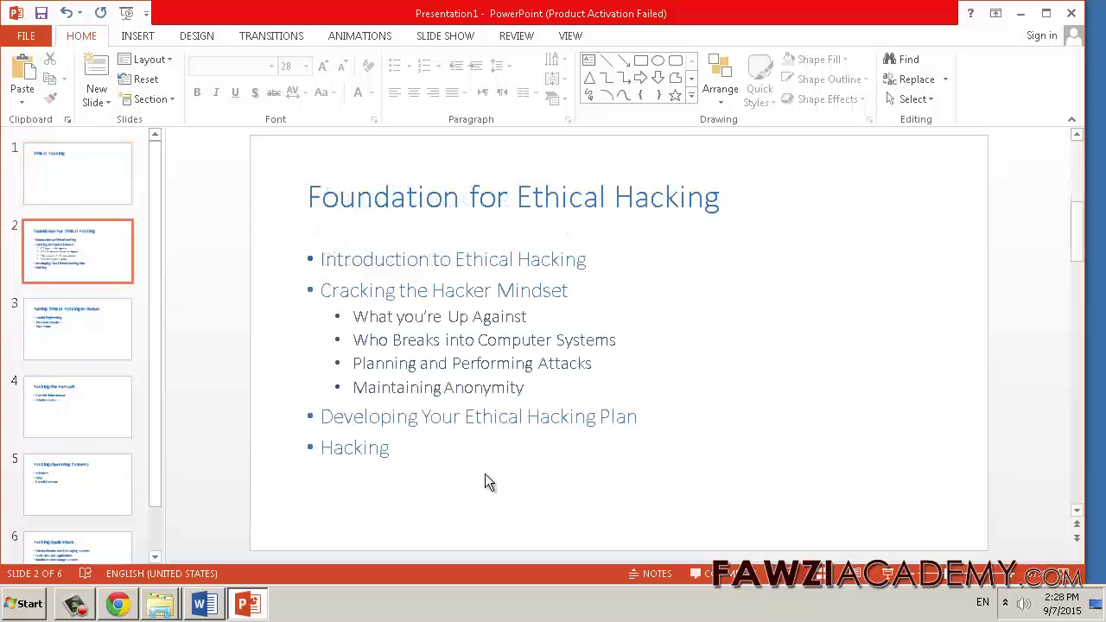
{"action": "scroll", "coordinate": [485, 473], "scroll_direction": "down", "scroll_amount": 1}
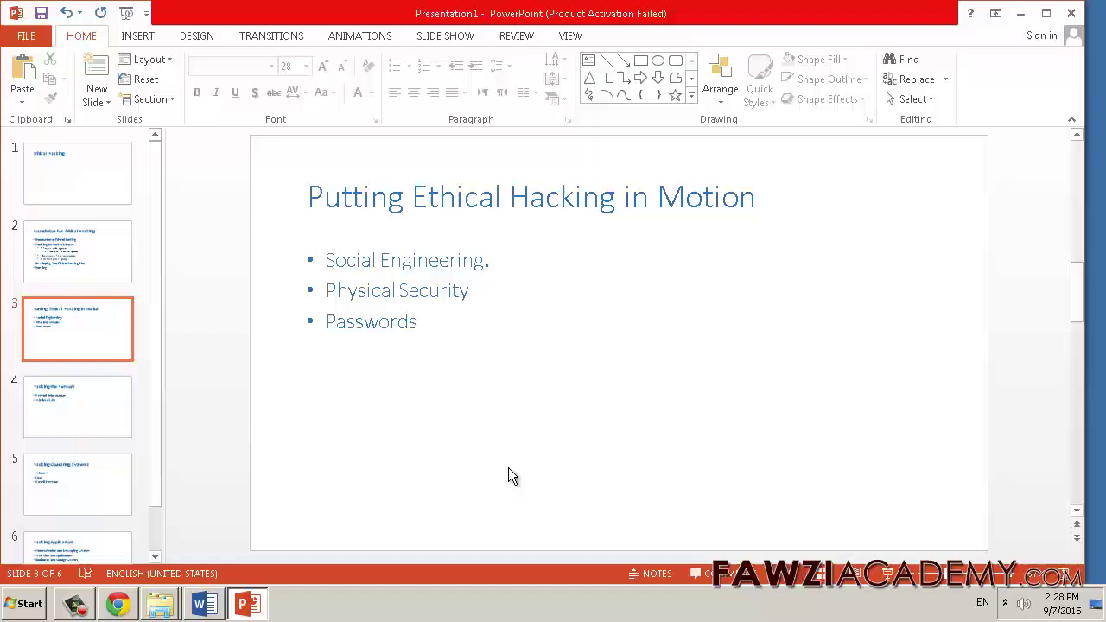
{"action": "scroll", "coordinate": [509, 471], "scroll_direction": "down", "scroll_amount": 1}
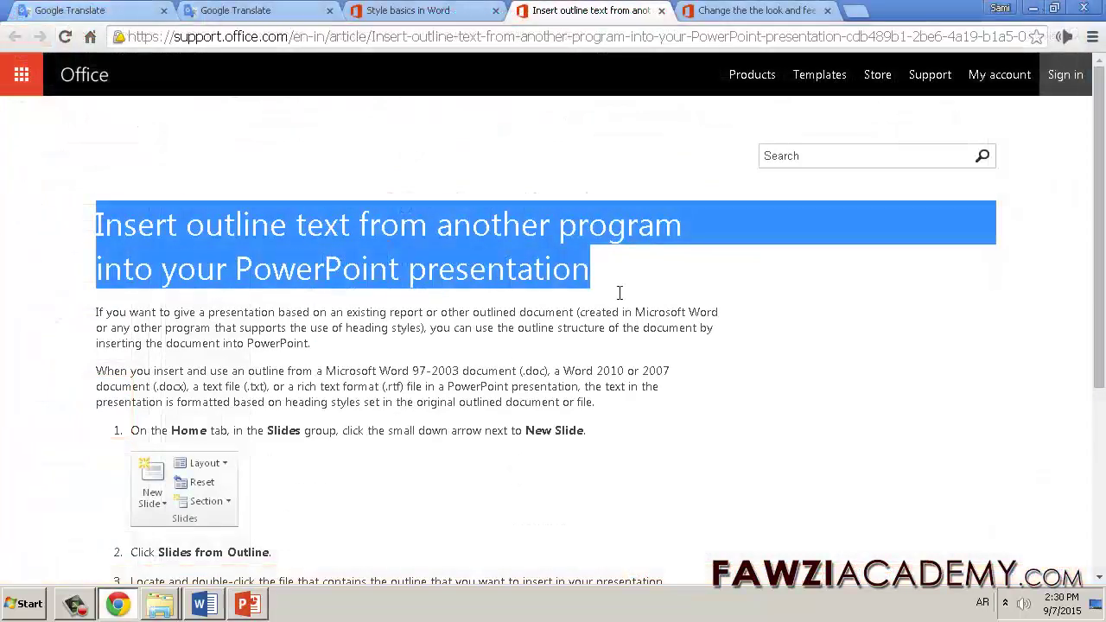
{"action": "left_click", "coordinate": [863, 341]}
{"action": "scroll", "coordinate": [804, 324], "scroll_direction": "down", "scroll_amount": 4}
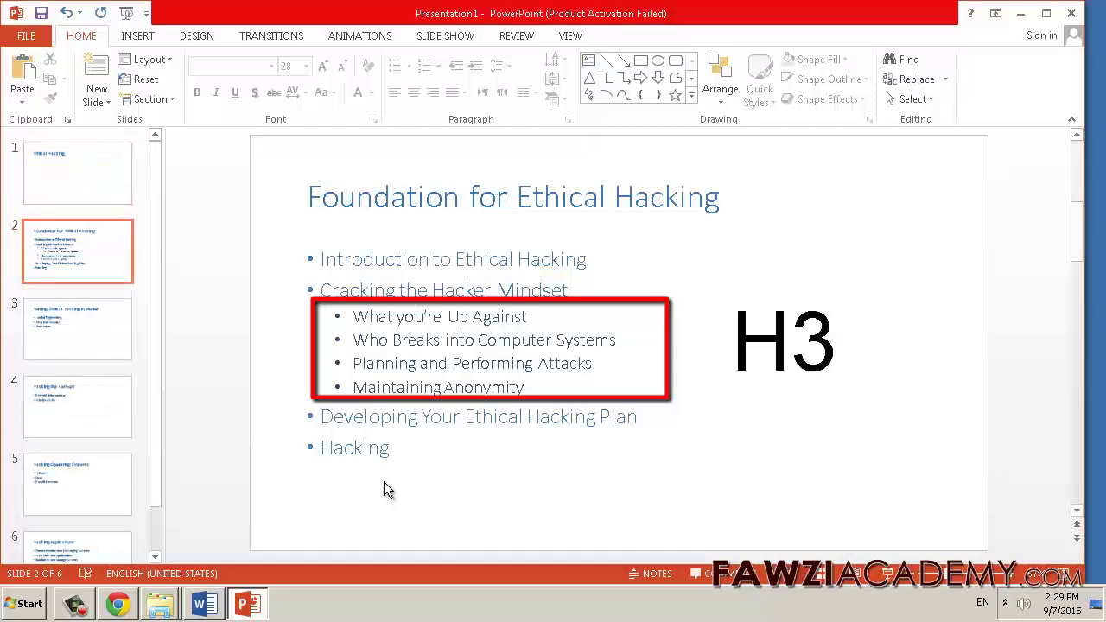
- Page forward through the slides to Hacking the Network and Hacking Operating Systems
{"action": "key", "text": "Page_Down"}
{"action": "key", "text": "Page_Down"}
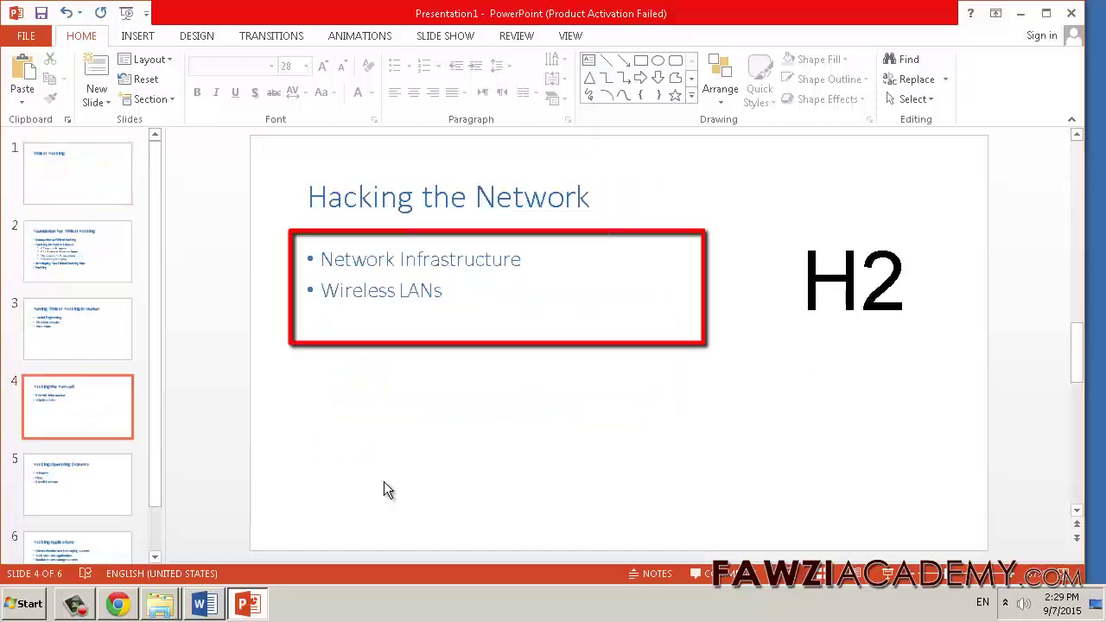
{"action": "key", "text": "Page_Down"}
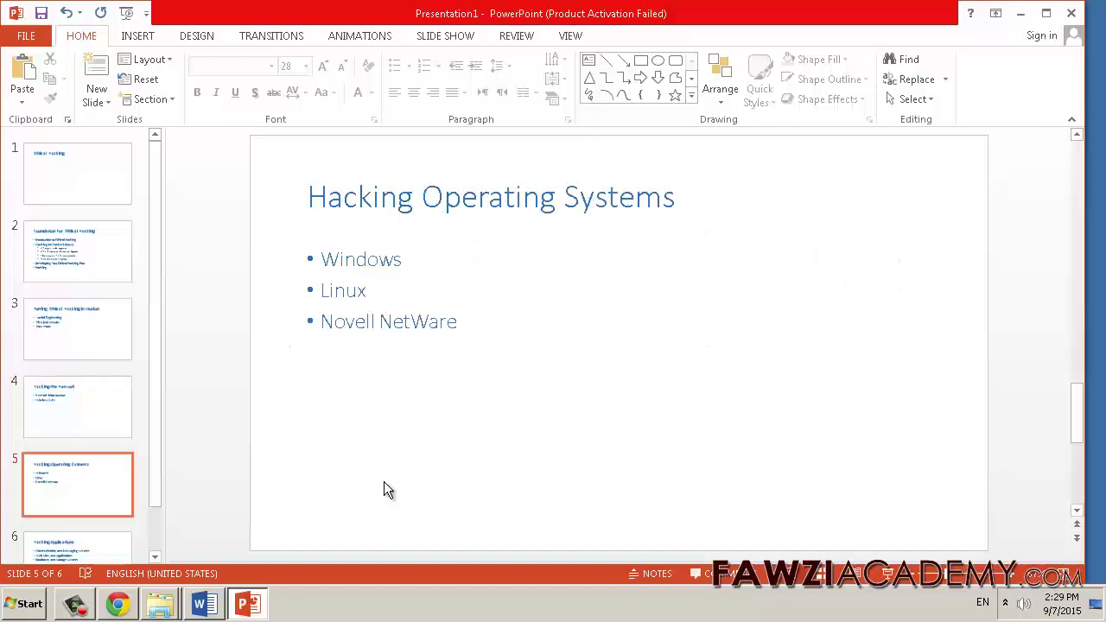
{"action": "key", "text": "Page_Down"}
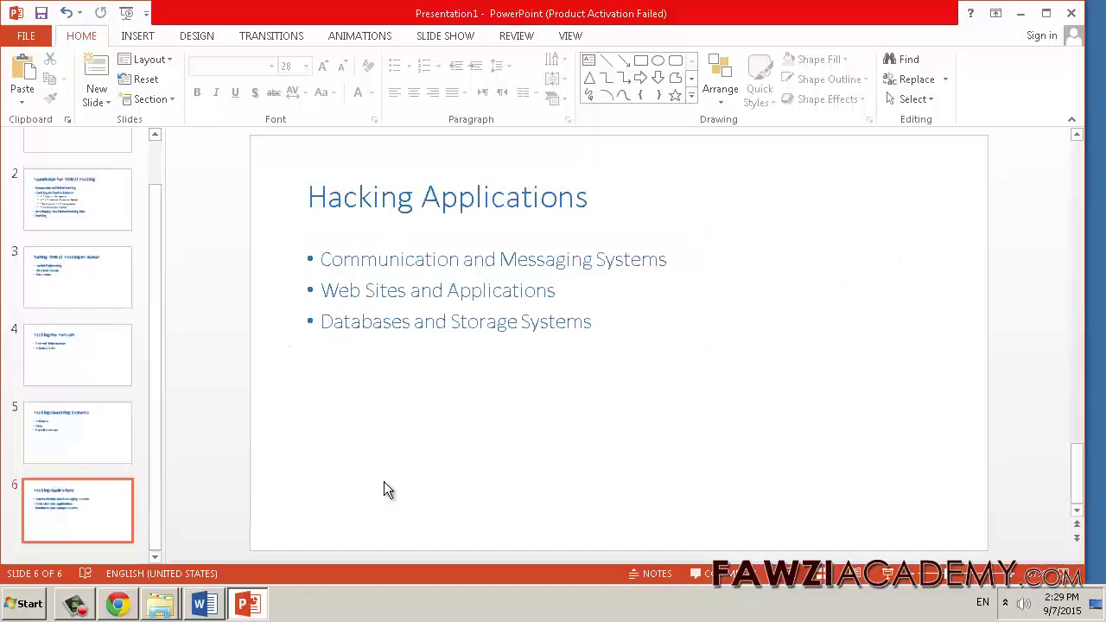
- Apply the Facet theme to all slides and switch to its blue variant
{"action": "left_click", "coordinate": [194, 36]}
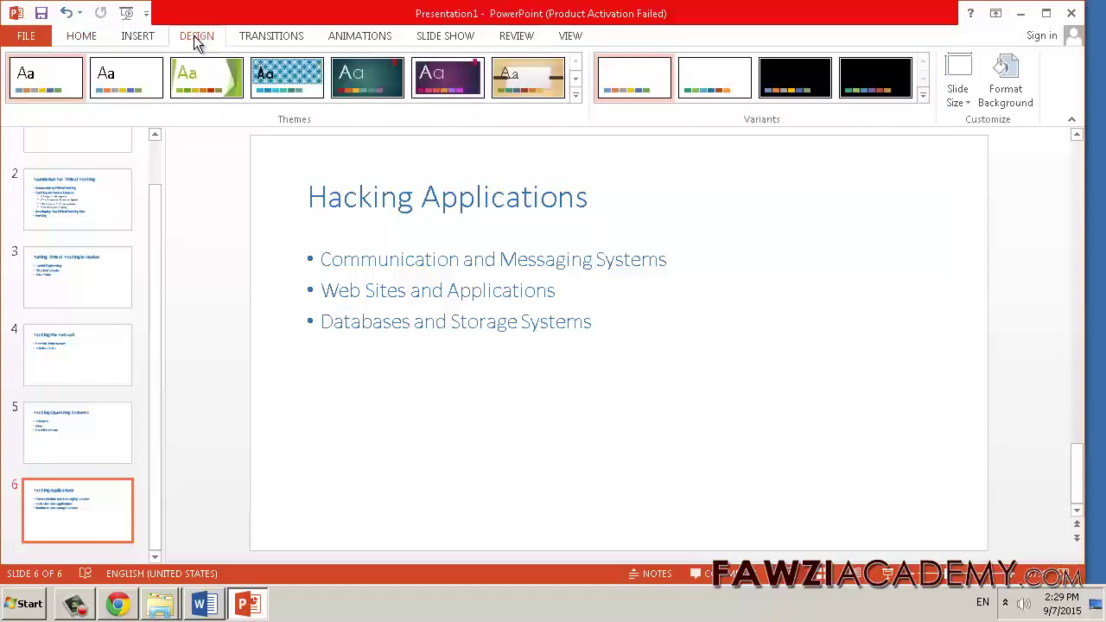
{"action": "left_click", "coordinate": [576, 95]}
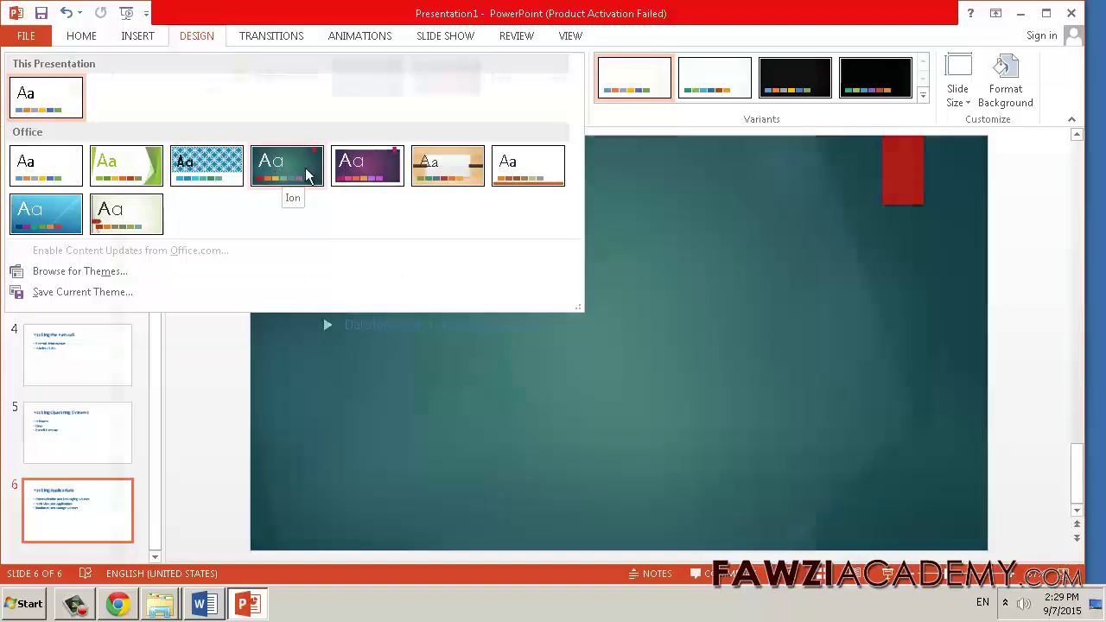
{"action": "left_click", "coordinate": [127, 166]}
{"action": "left_click", "coordinate": [89, 542]}
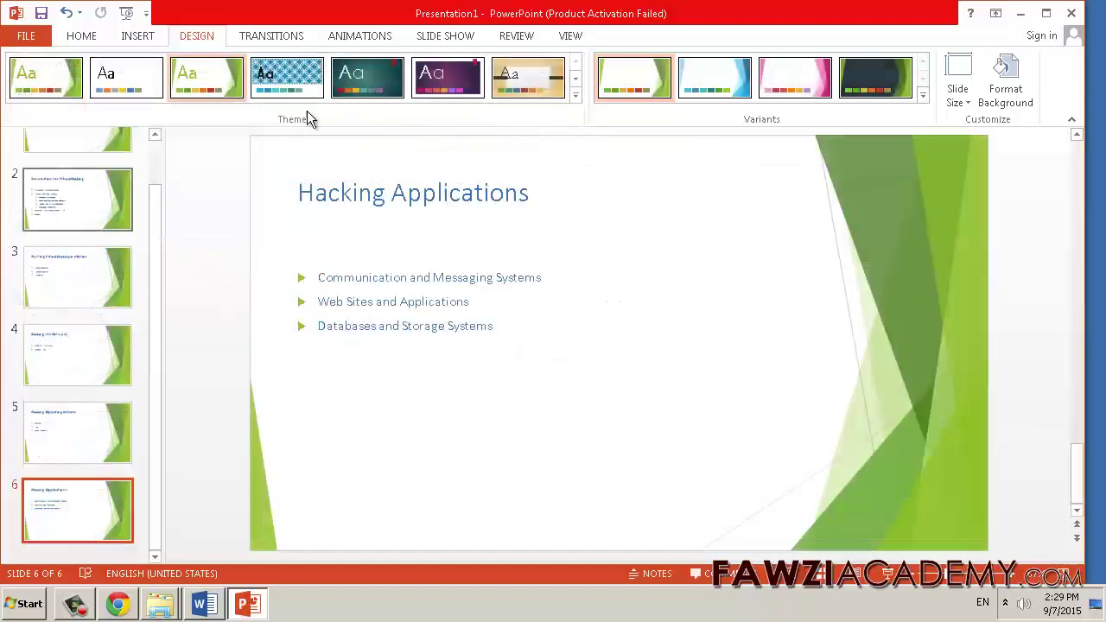
{"action": "left_click", "coordinate": [712, 71]}
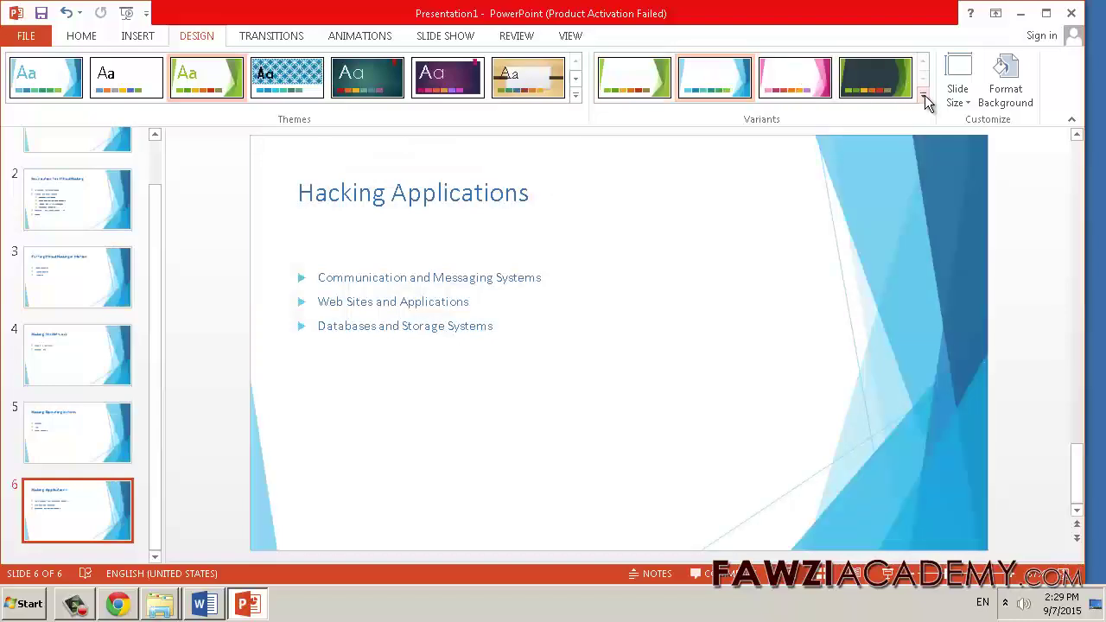
- Open the theme's colour schemes, consult the themes article, and display the Foundation for Ethical Hacking slide
{"action": "left_click", "coordinate": [923, 97]}
{"action": "mouse_move", "coordinate": [640, 114]}
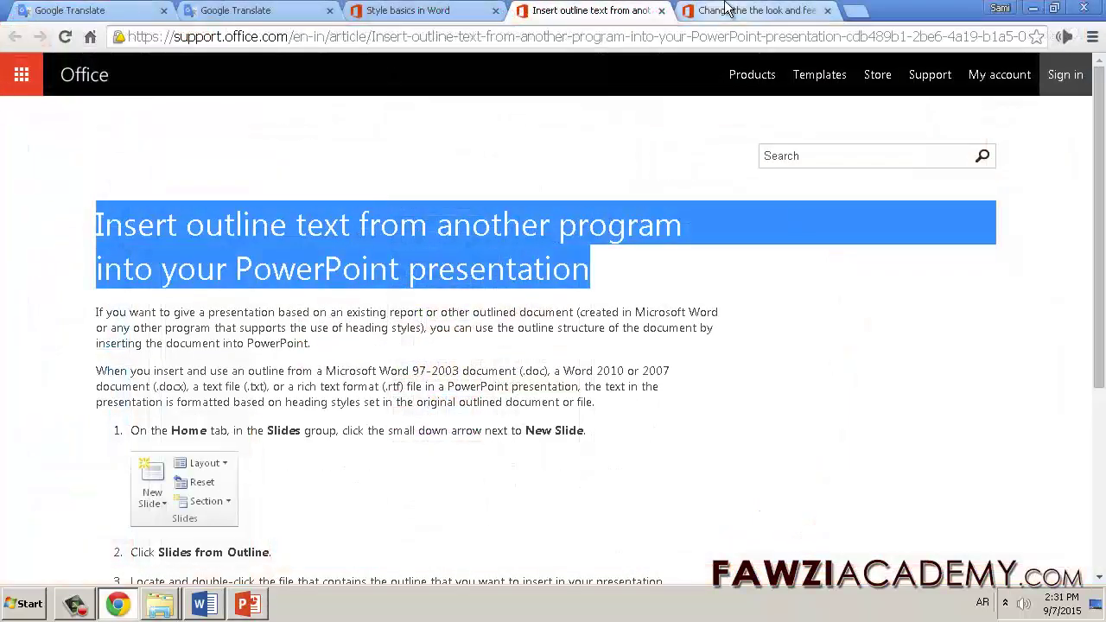
{"action": "left_click", "coordinate": [730, 13]}
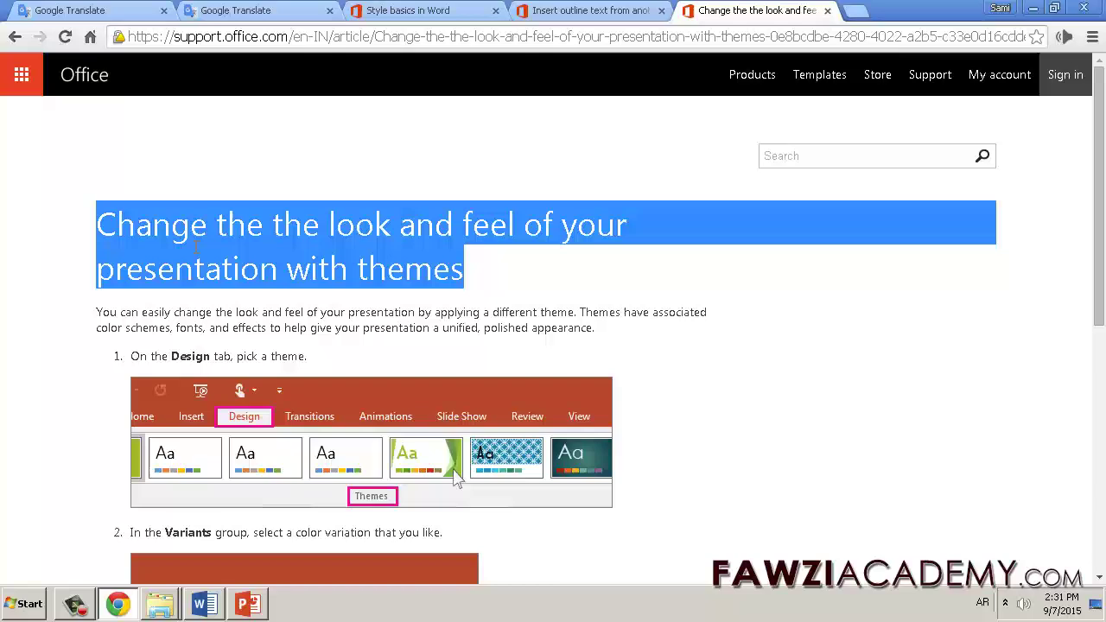
{"action": "scroll", "coordinate": [458, 366], "scroll_direction": "down", "scroll_amount": 2}
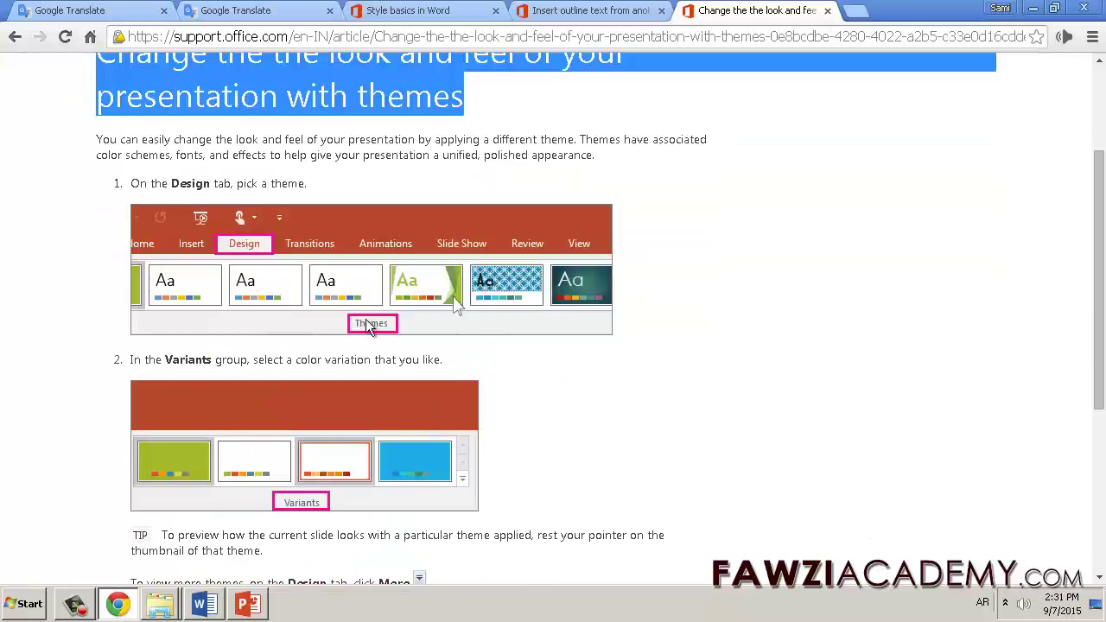
{"action": "scroll", "coordinate": [415, 381], "scroll_direction": "down", "scroll_amount": 2}
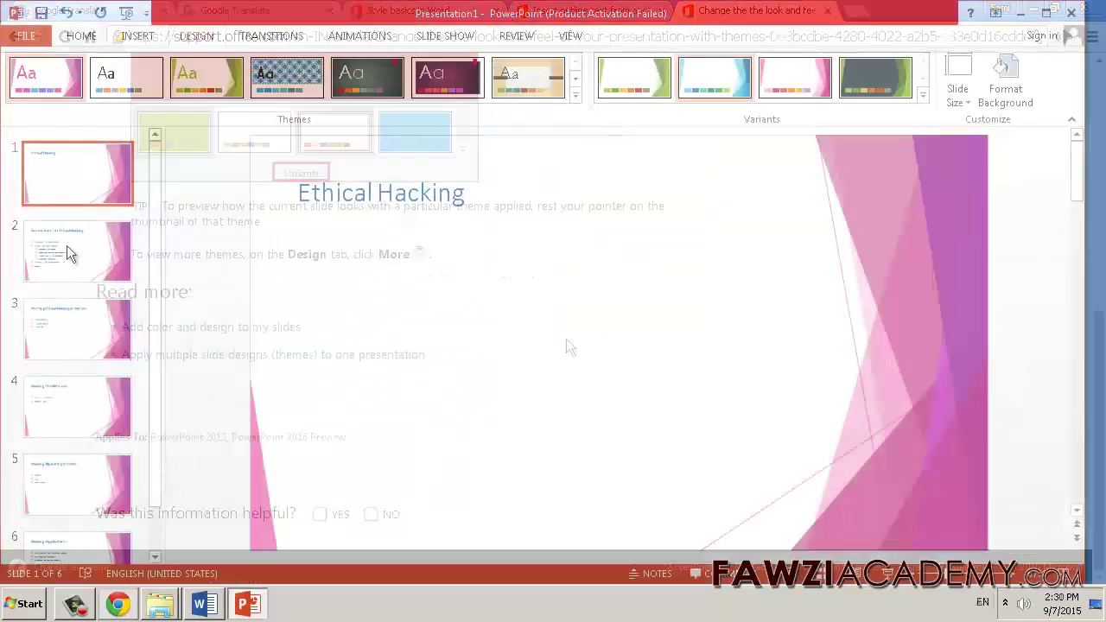
{"action": "left_click", "coordinate": [66, 251]}
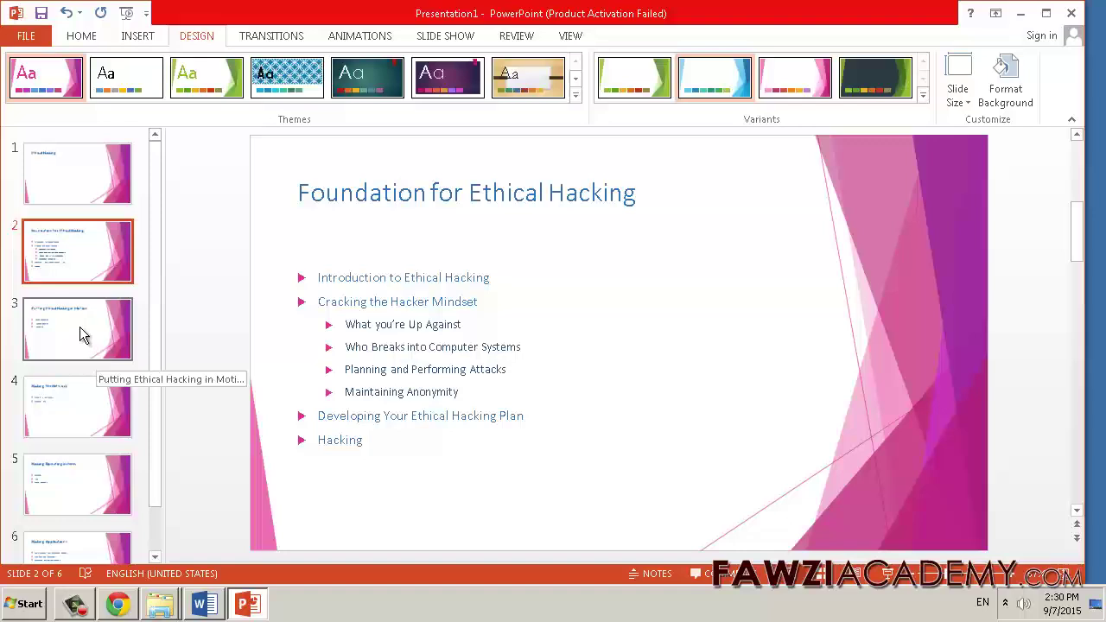
- Step down to the Hacking Applications slide and bring up the Slide Show options
{"action": "key", "text": "Down"}
{"action": "key", "text": "Down"}
{"action": "key", "text": "Down"}
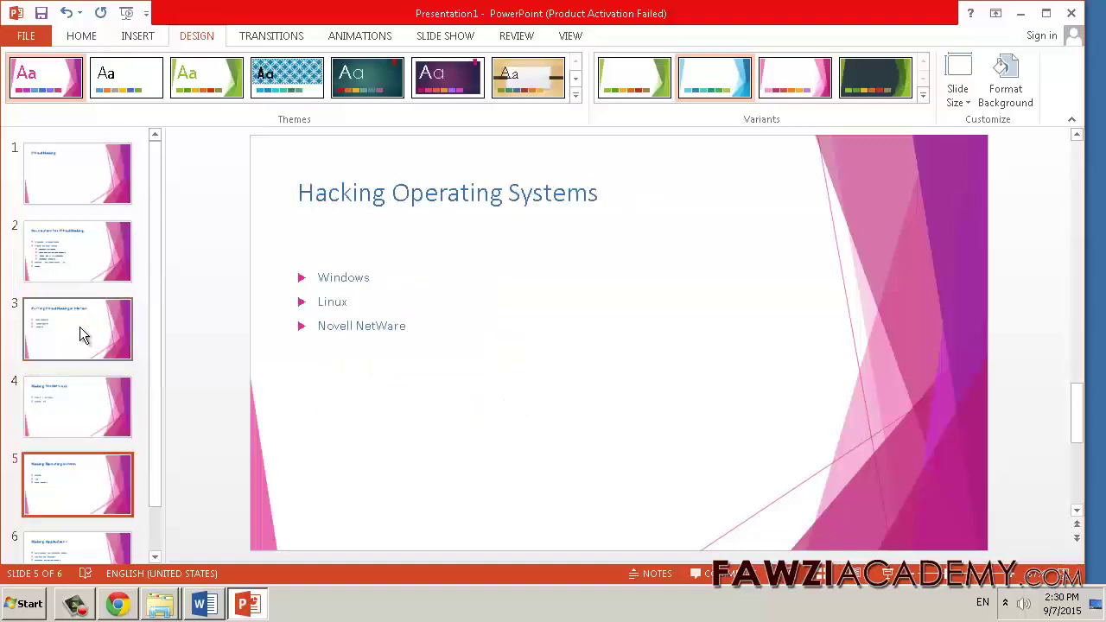
{"action": "key", "text": "Down"}
{"action": "left_click", "coordinate": [429, 39]}
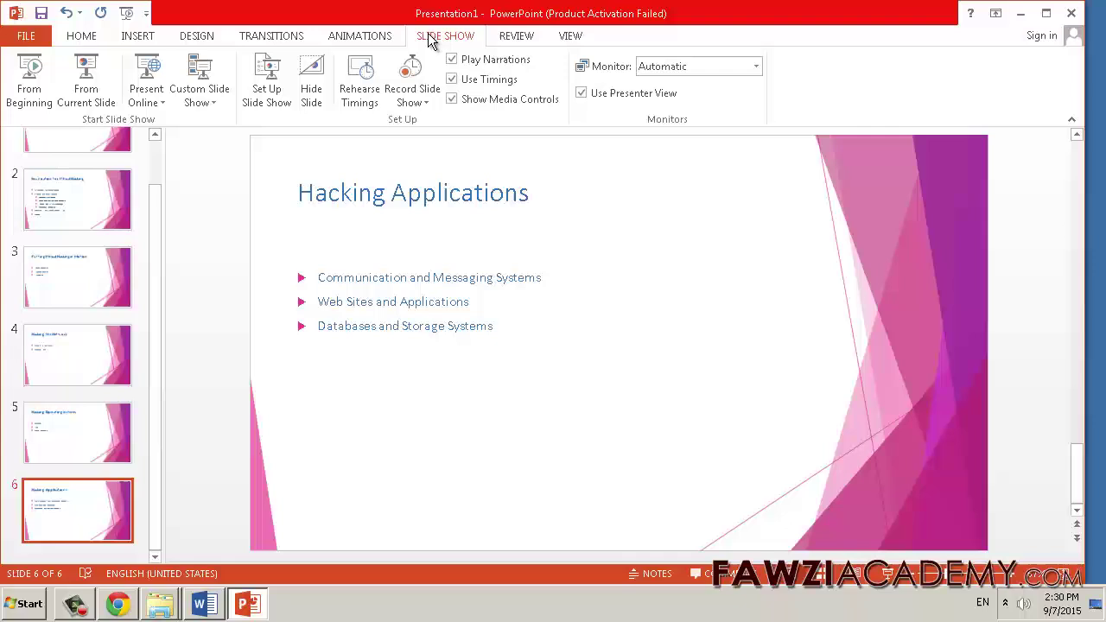